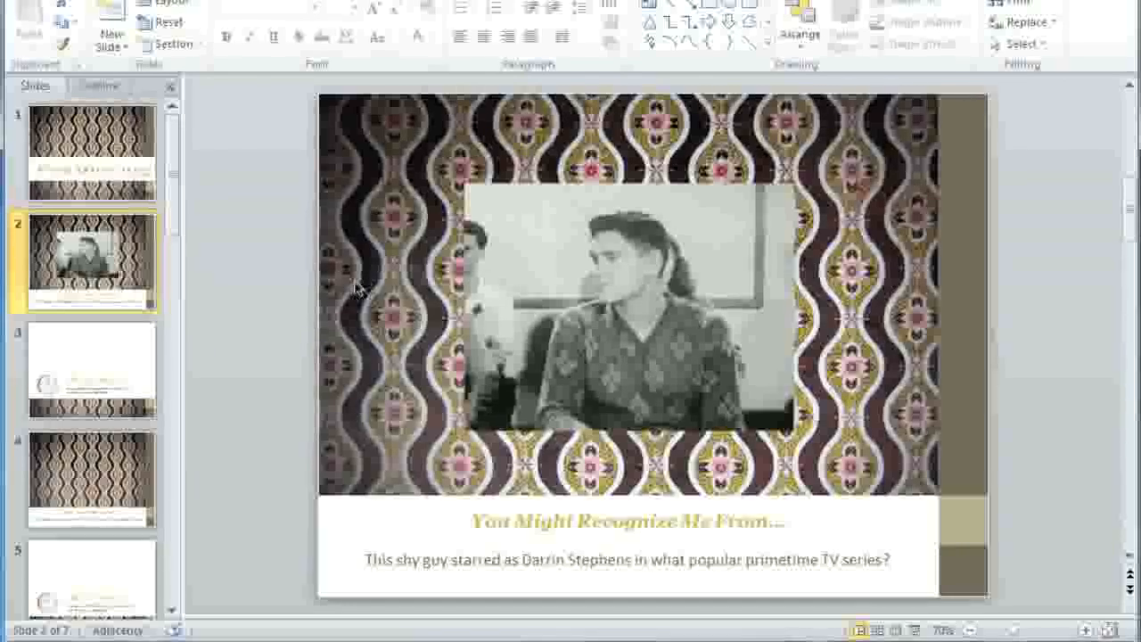
Step: Apply the Float In entrance animation to the clock picture on slide 3 and set its direction to Float Down
click(124, 350)
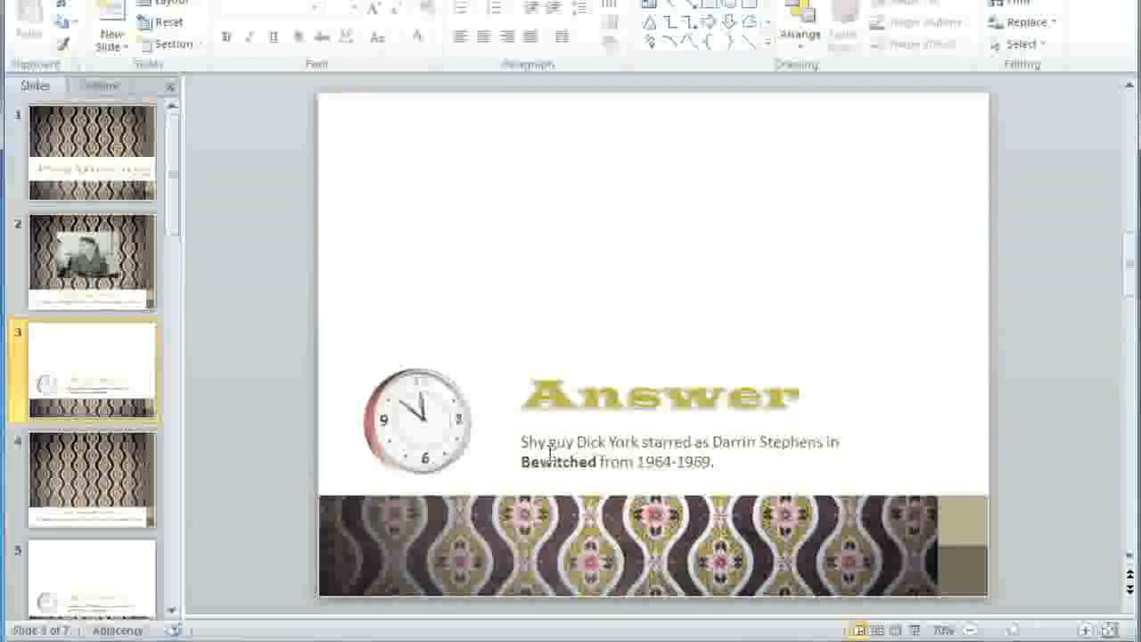
click(439, 435)
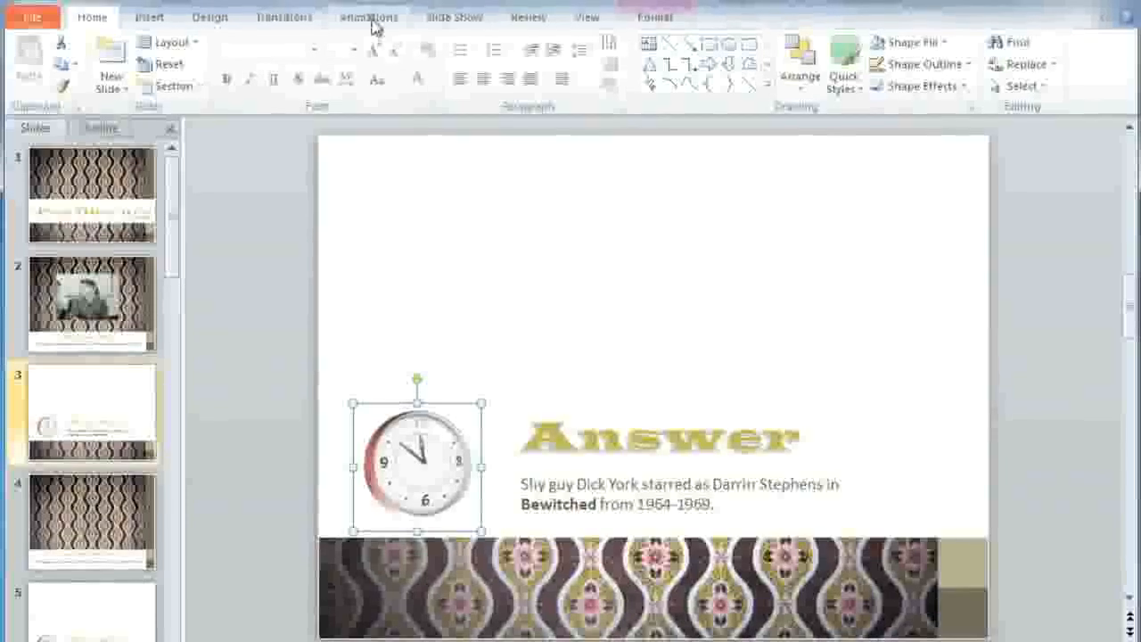
click(369, 18)
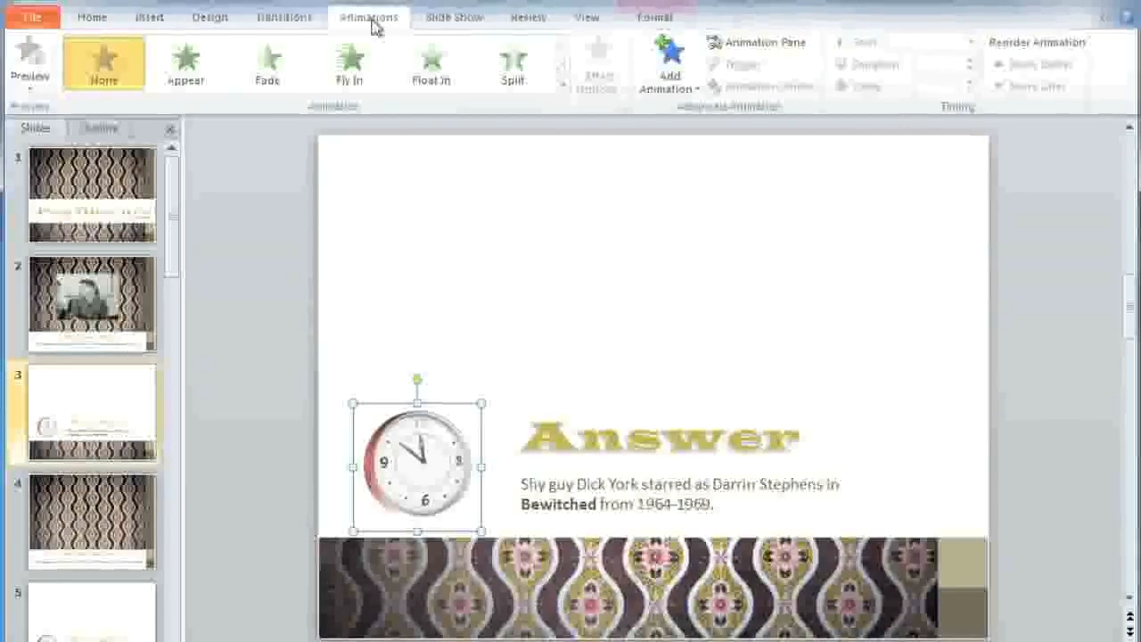
click(563, 89)
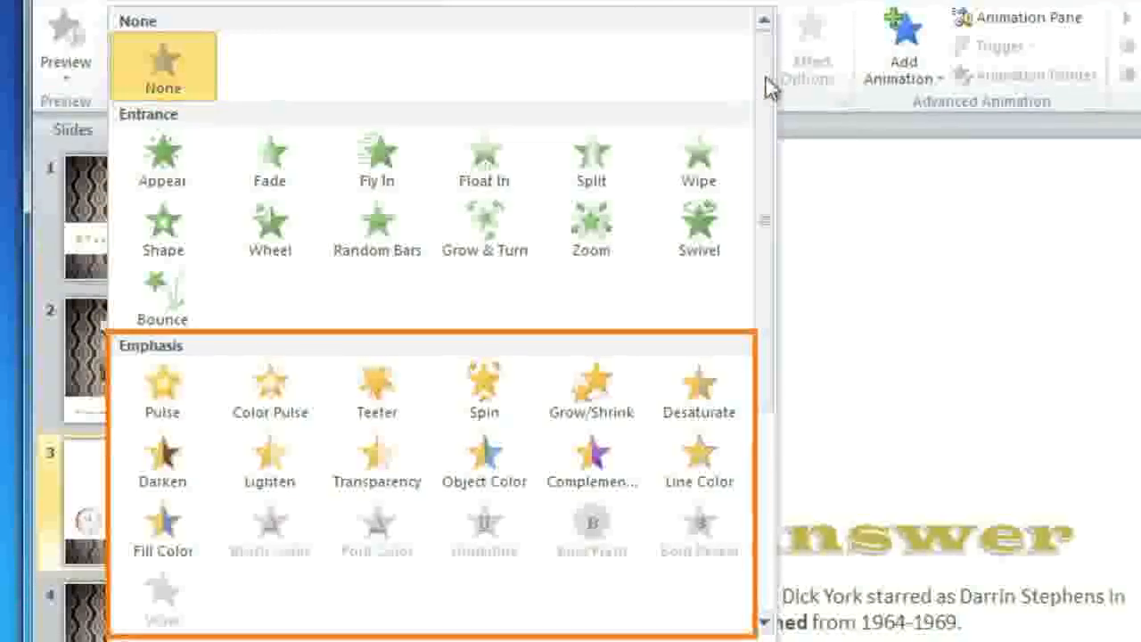
drag(766, 82, 762, 298)
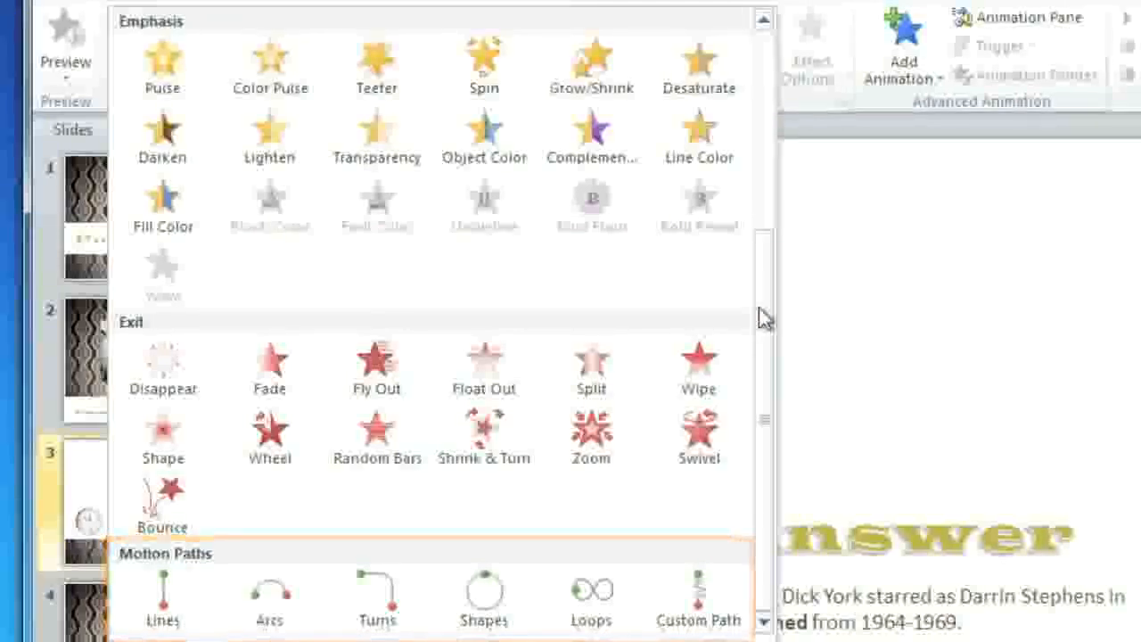
drag(760, 309, 764, 89)
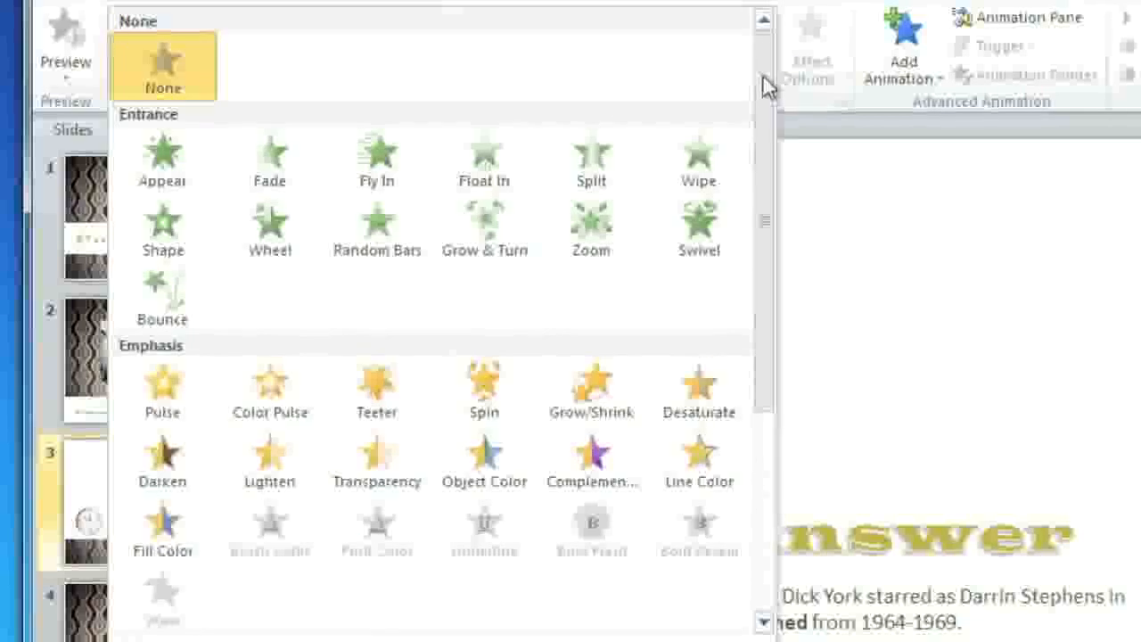
click(514, 173)
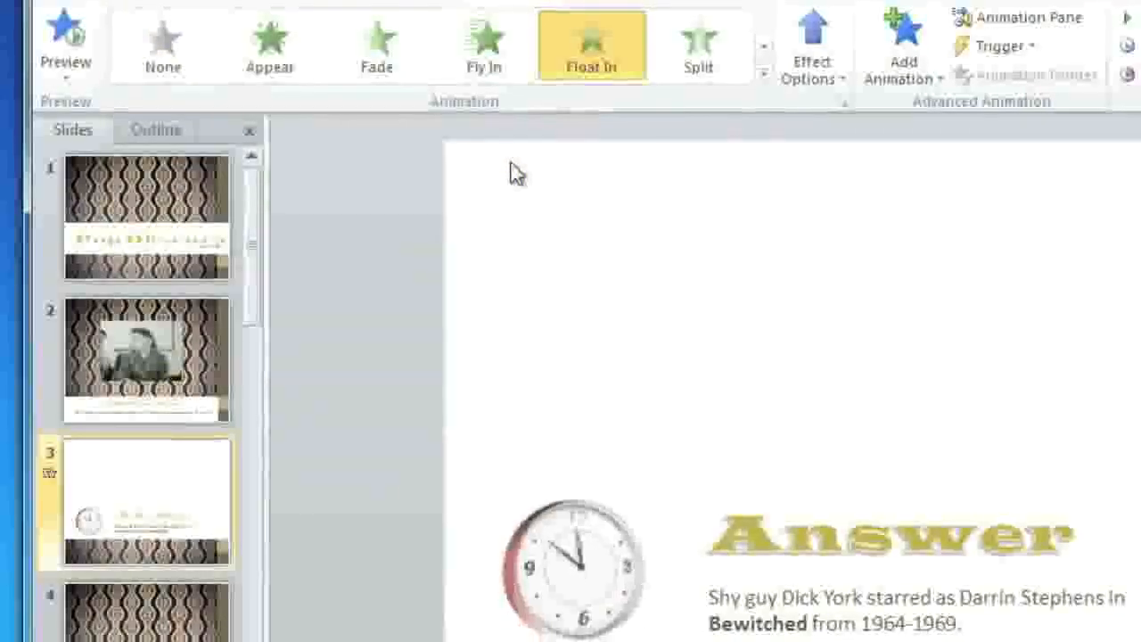
click(813, 67)
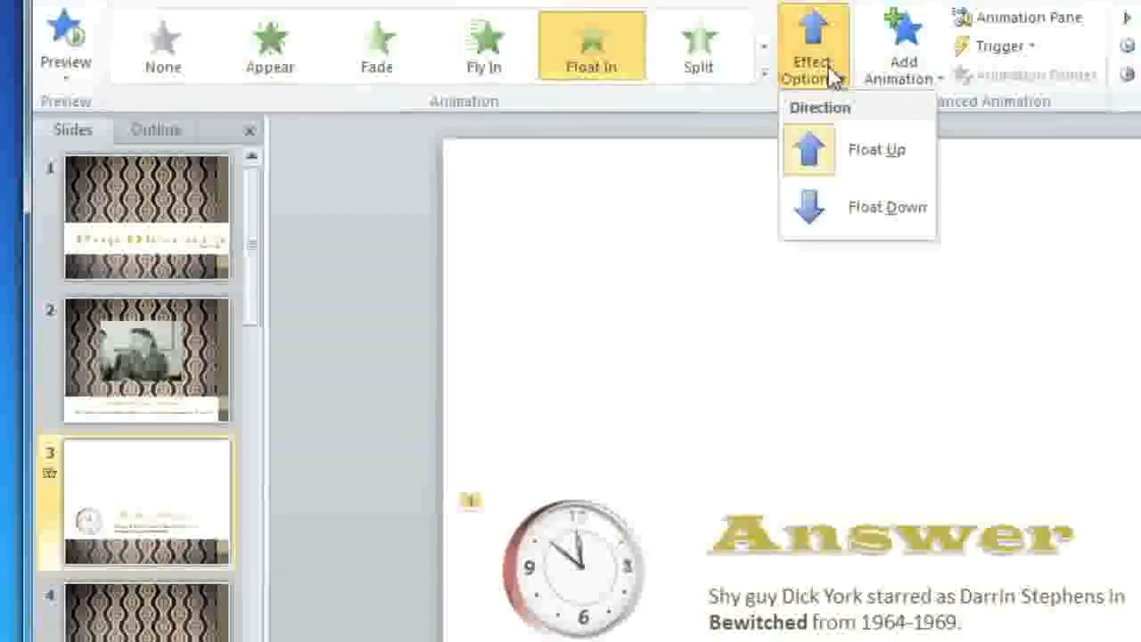
click(845, 219)
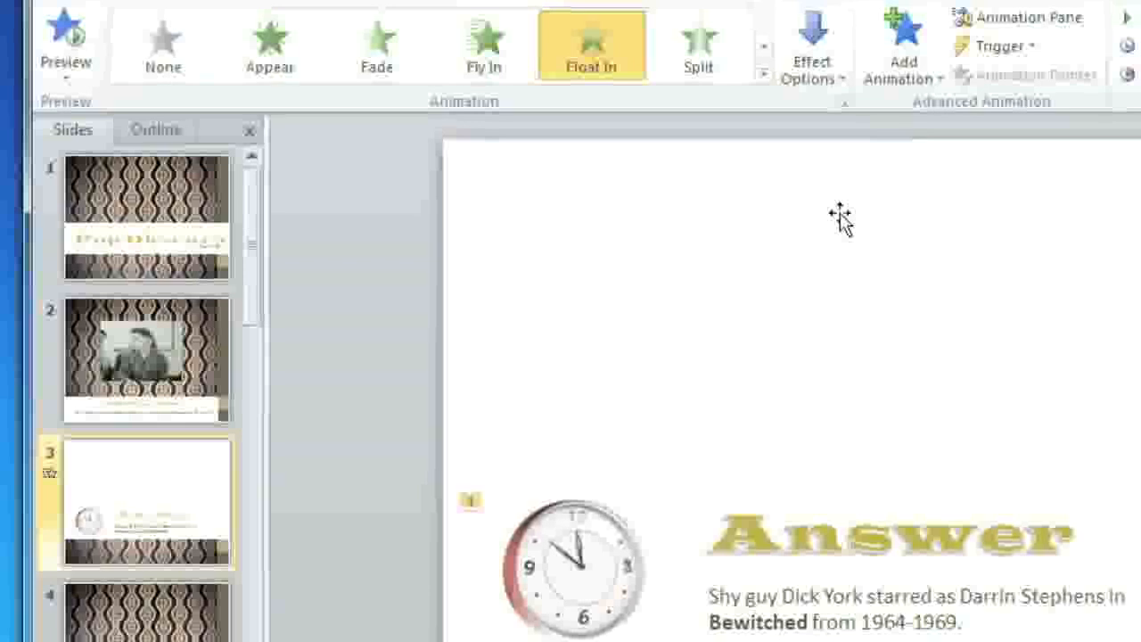
Step: Add a Wheel exit animation to the clock alongside its entrance effect and preview the slide's animations
click(764, 74)
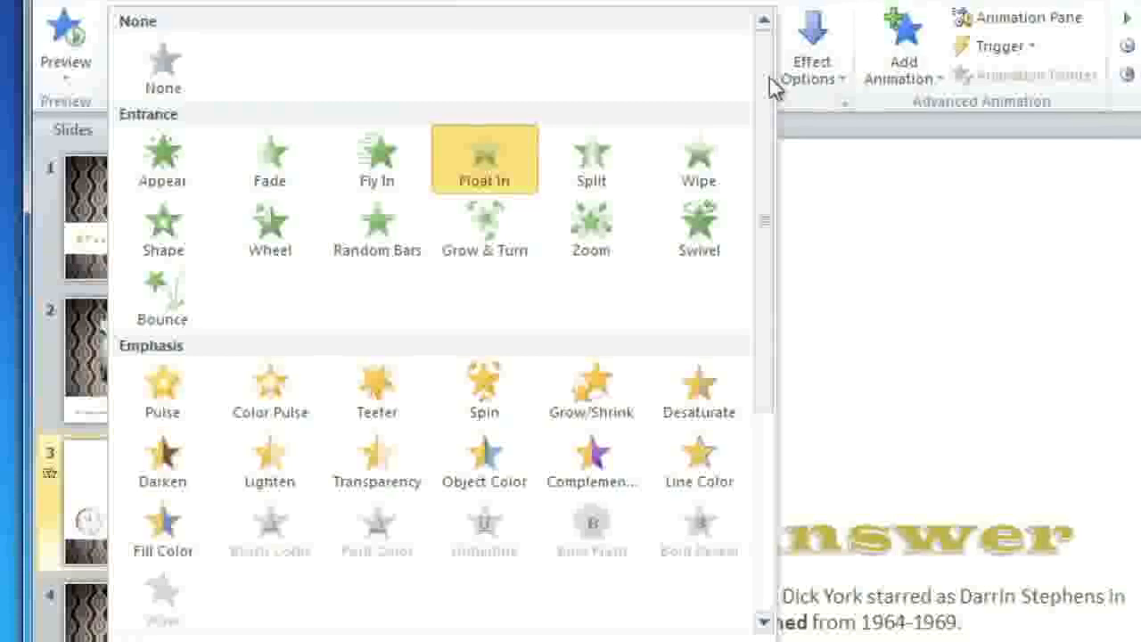
click(901, 67)
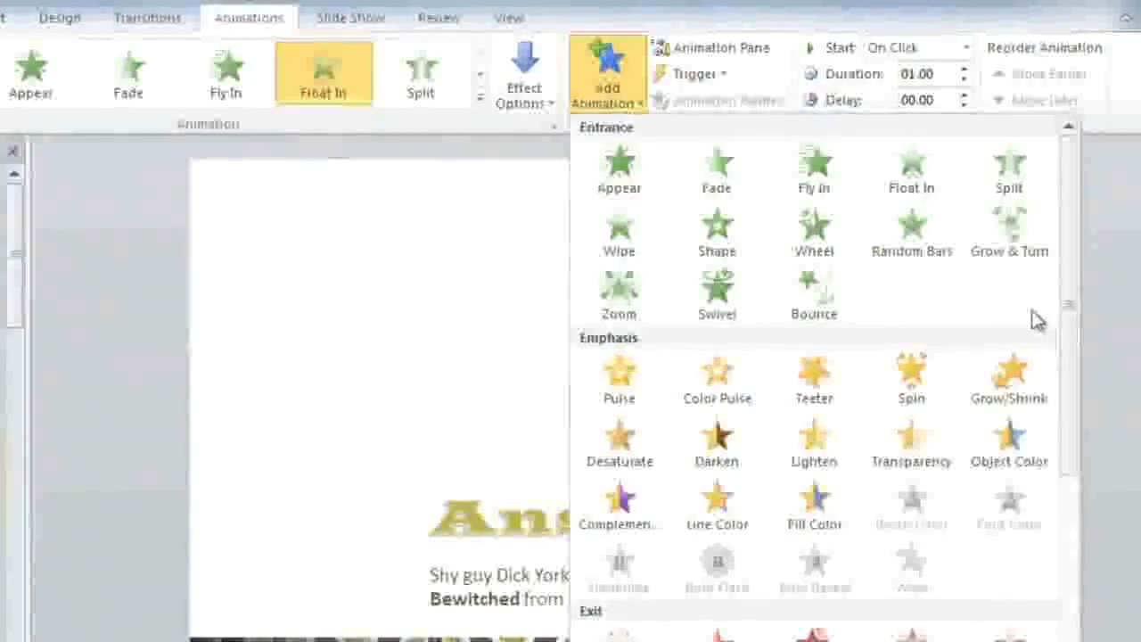
drag(1073, 319, 1074, 470)
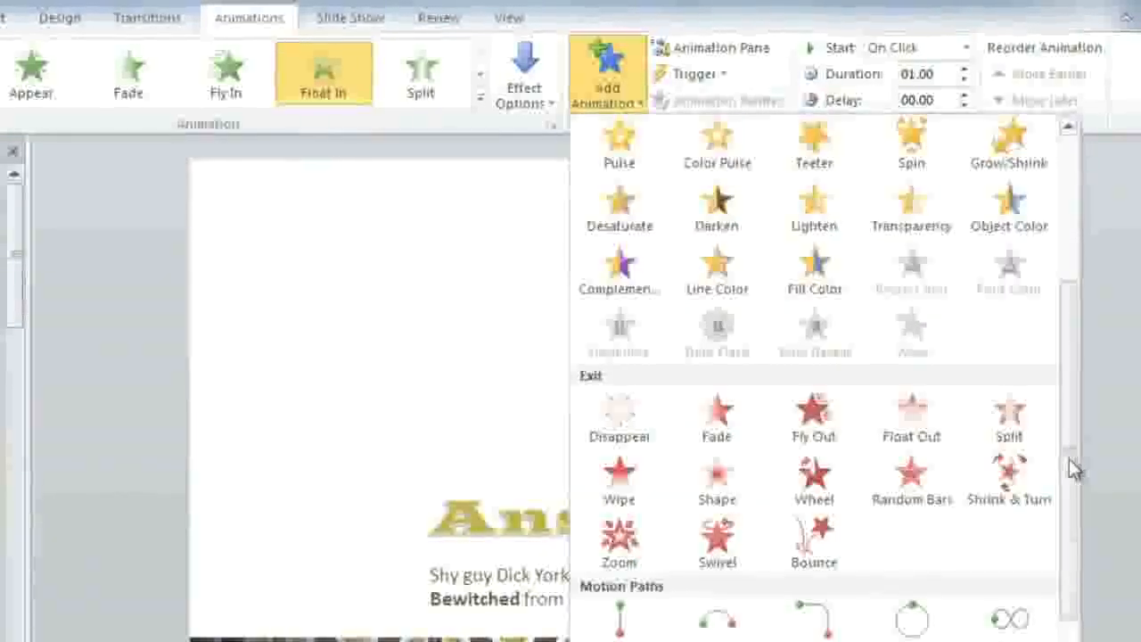
click(827, 472)
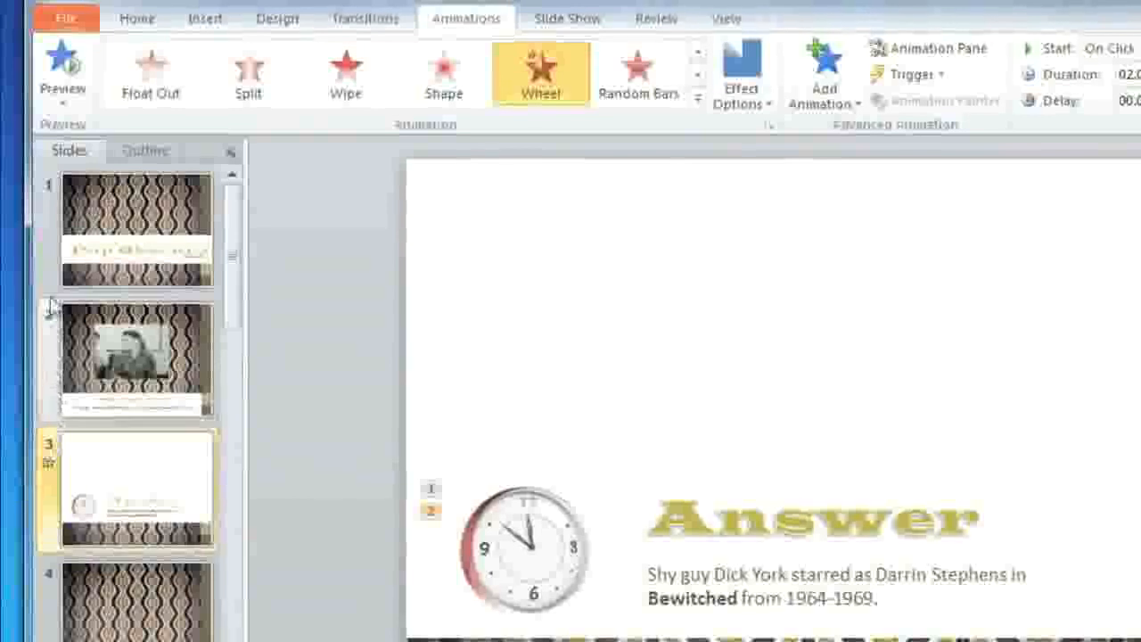
click(70, 66)
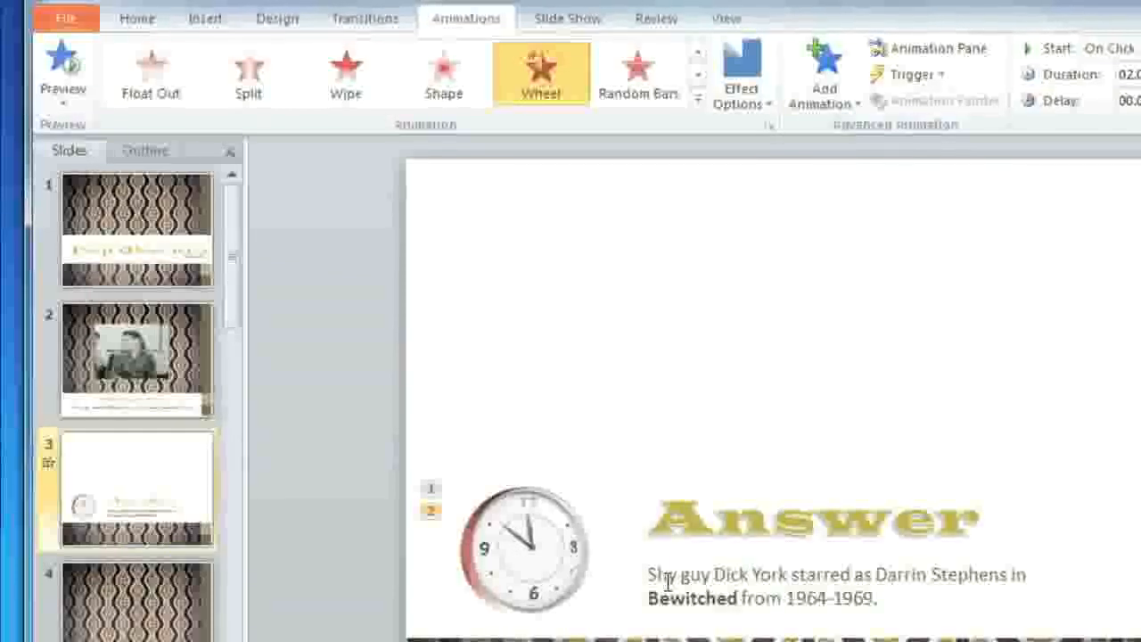
Step: Copy the clock's animations to the answer text box below the heading with Animation Painter
click(553, 576)
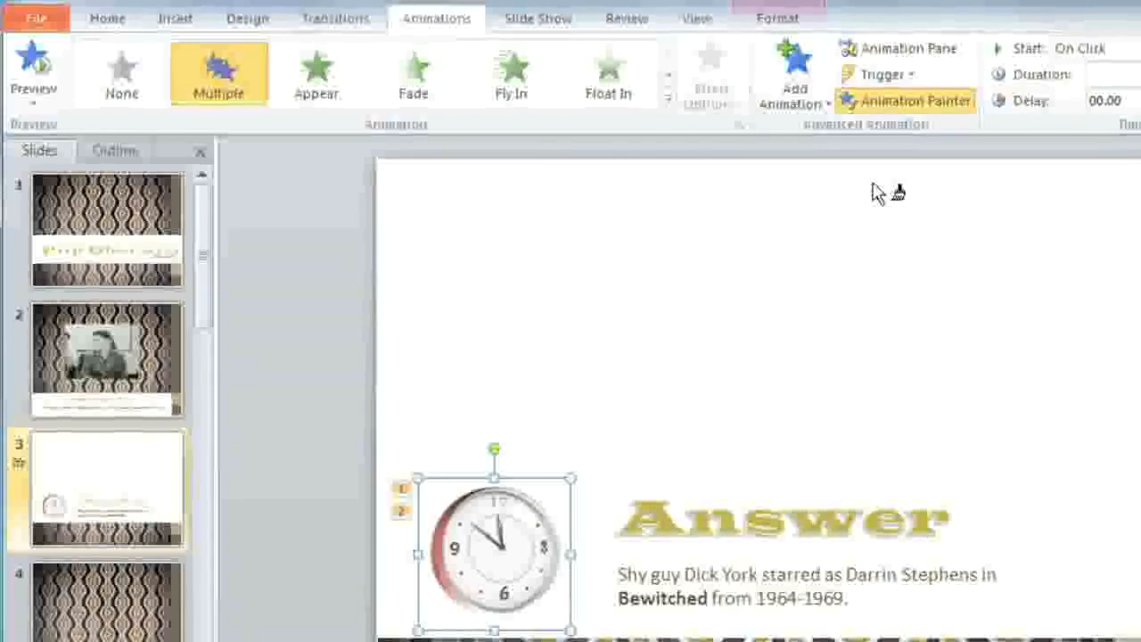
click(731, 574)
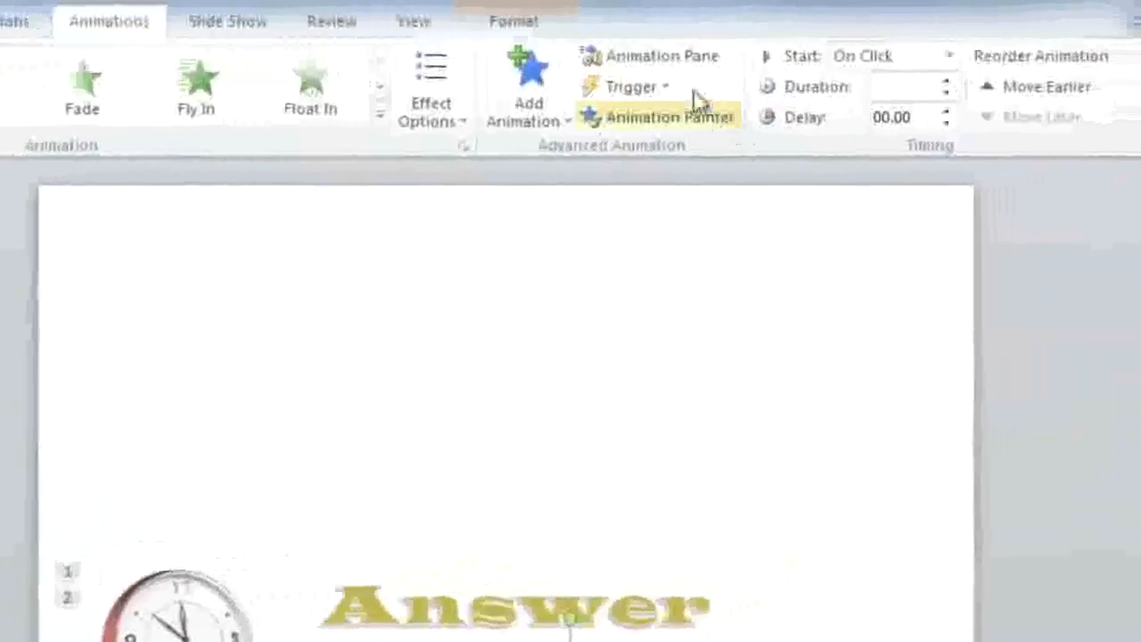
Step: Show the slide's animation list and set the clock picture's Wheel exit effect to Start After Previous
click(552, 60)
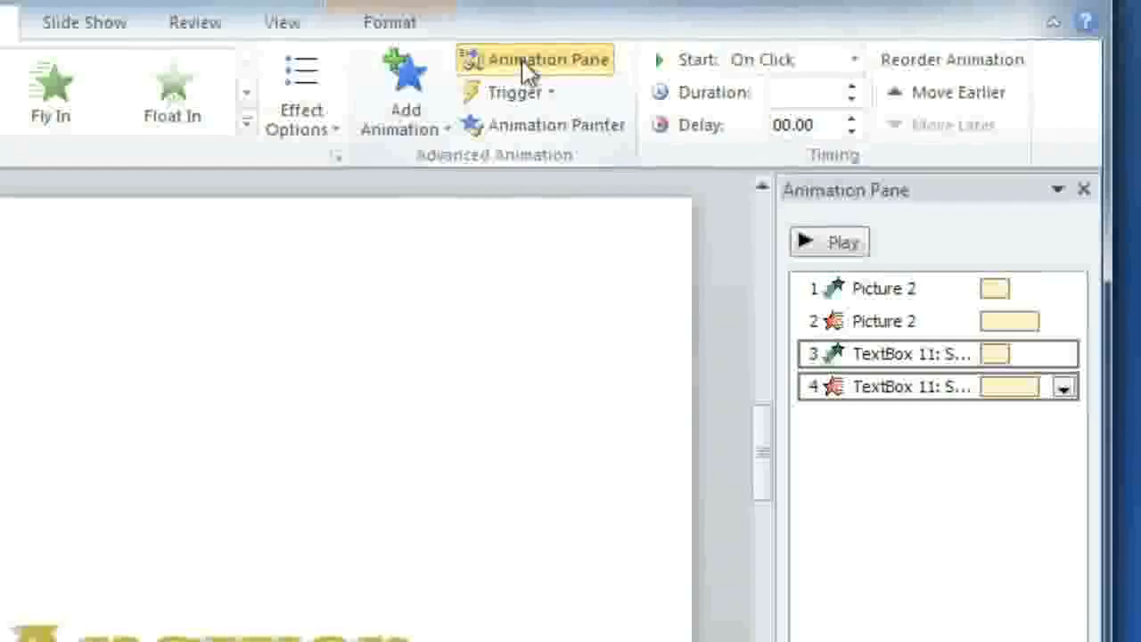
mouse_move(893, 321)
mouse_down()
mouse_move(904, 435)
mouse_move(892, 322)
mouse_up()
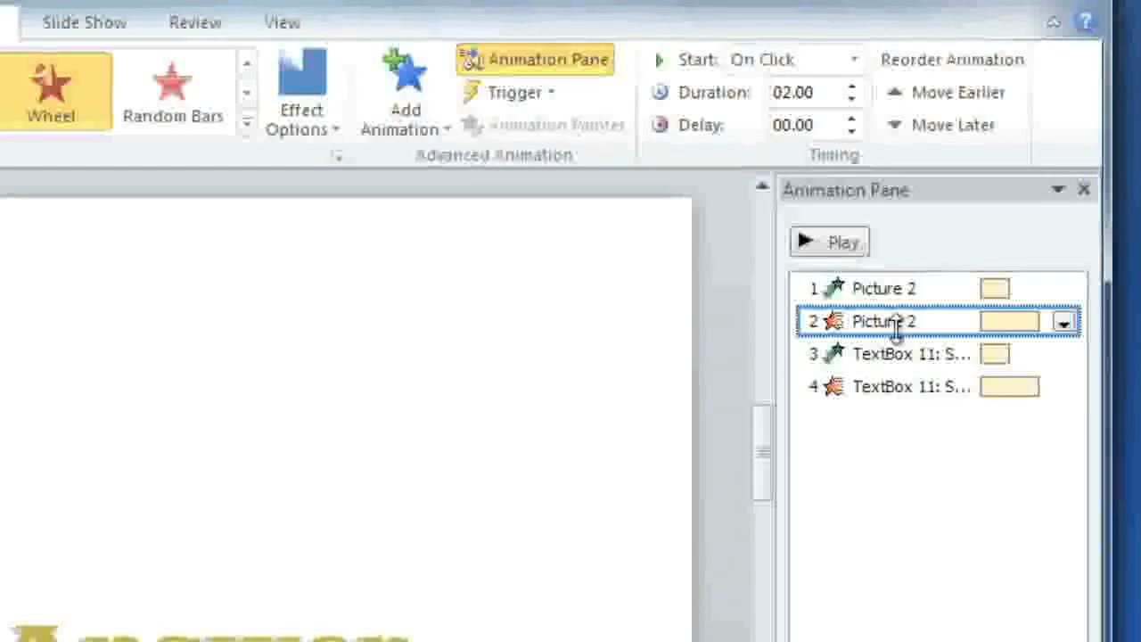
click(1066, 327)
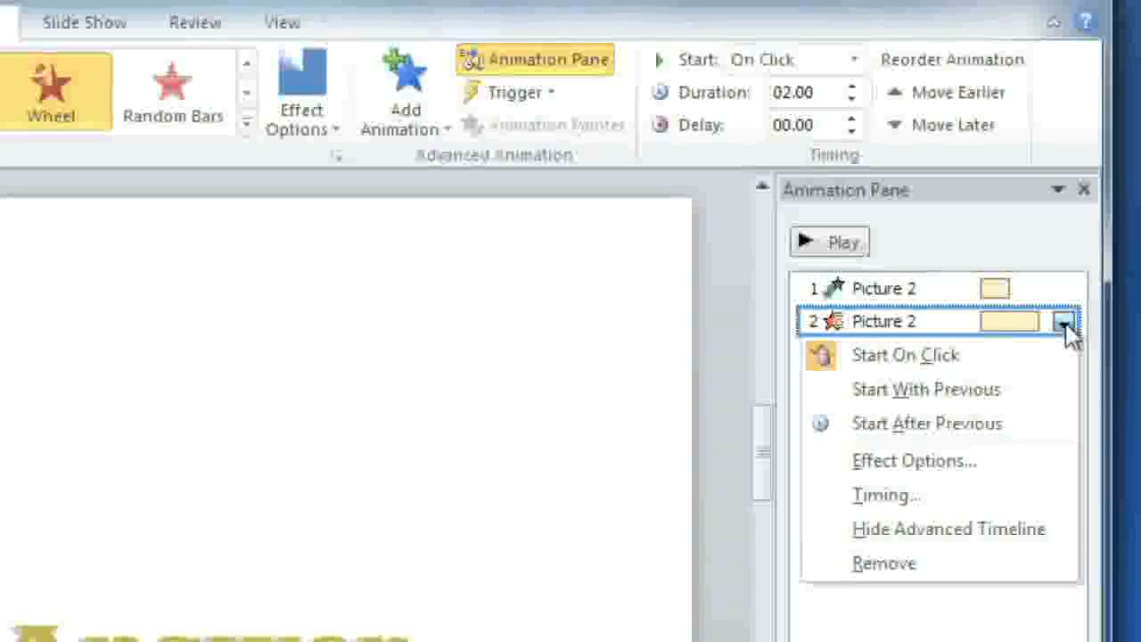
click(914, 435)
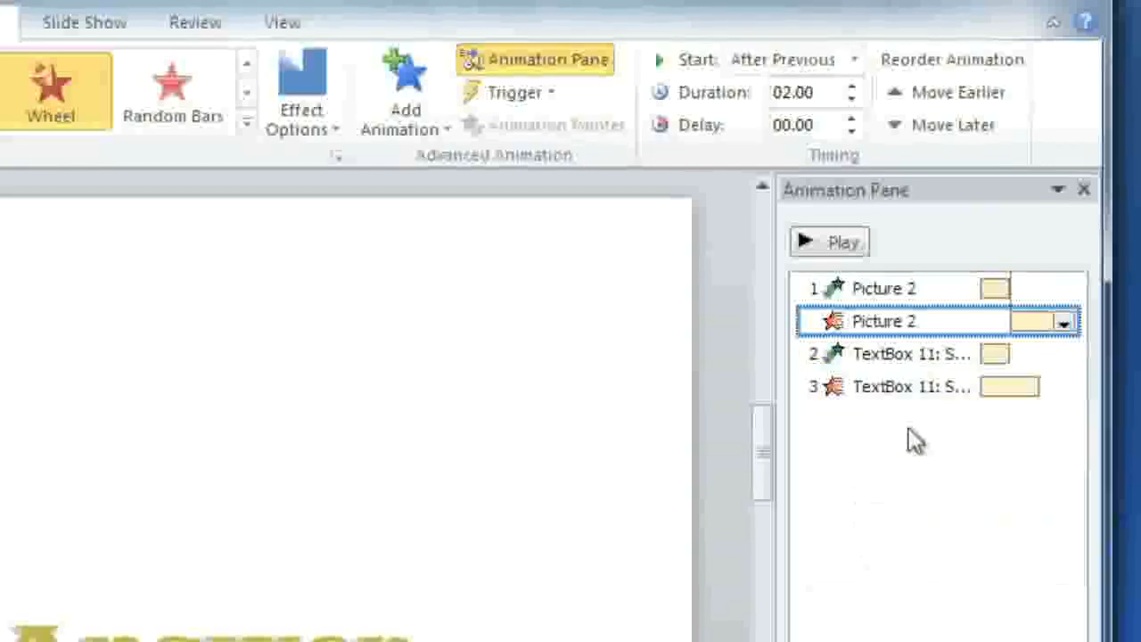
Step: Set the answer text box's Float In effect to Start After Previous
click(954, 355)
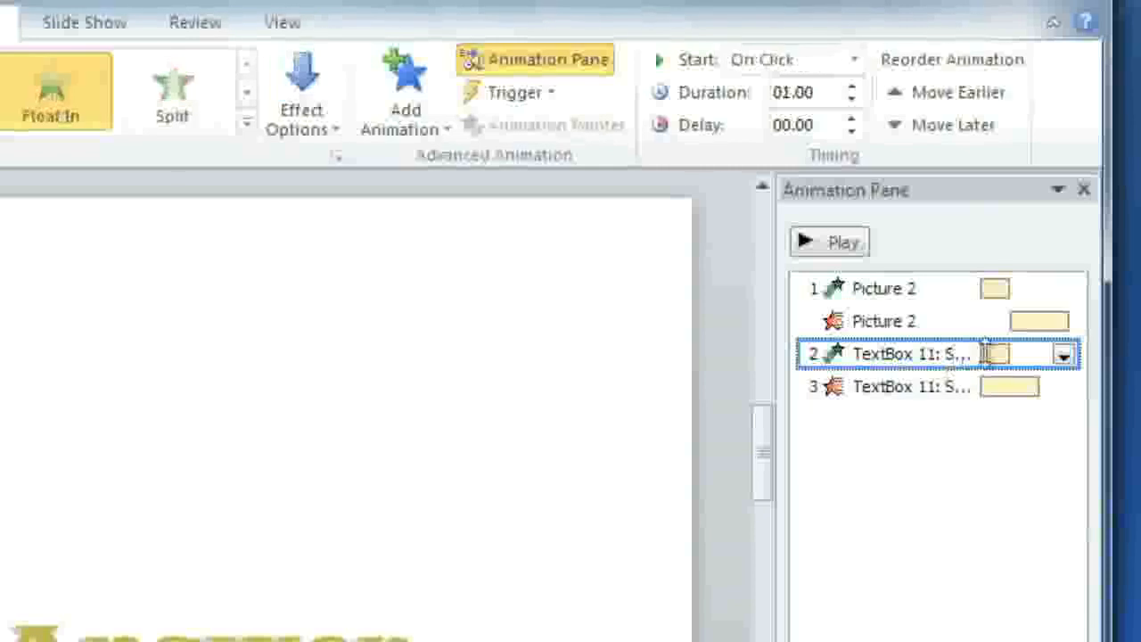
click(1064, 355)
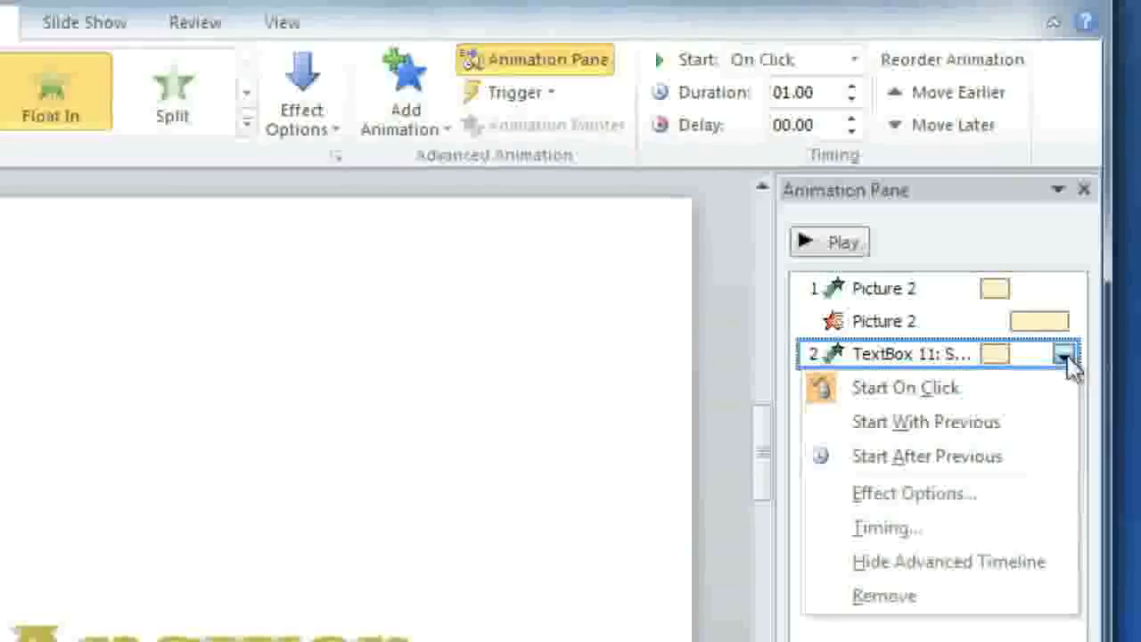
click(957, 458)
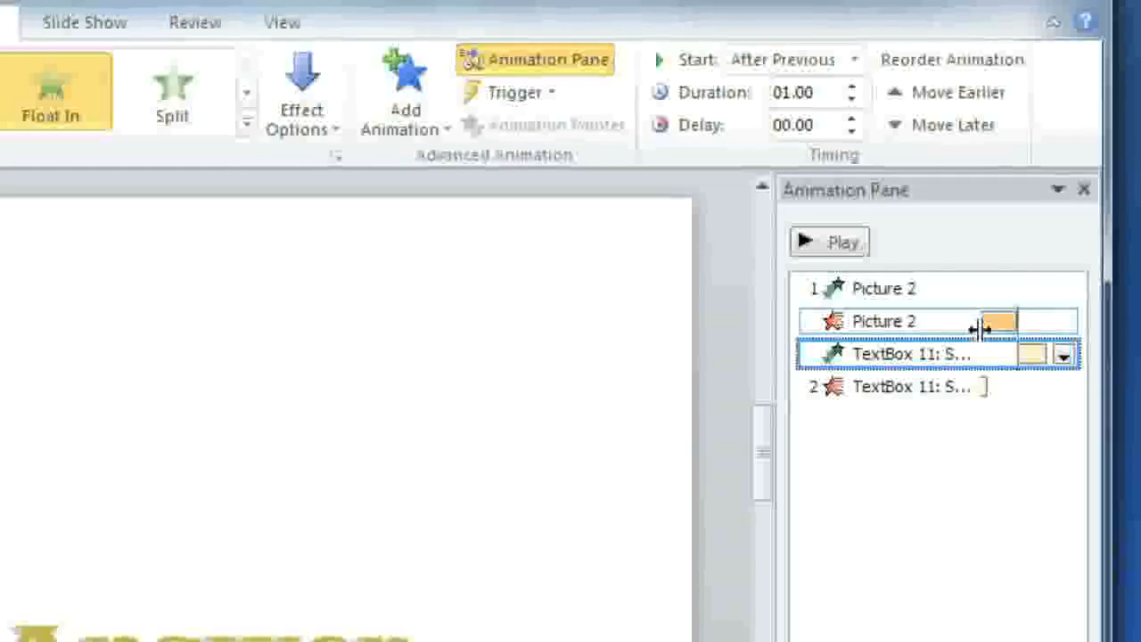
Step: Set a 3-second delay in the timing options of the clock picture's Wheel exit effect
click(1018, 328)
click(1064, 323)
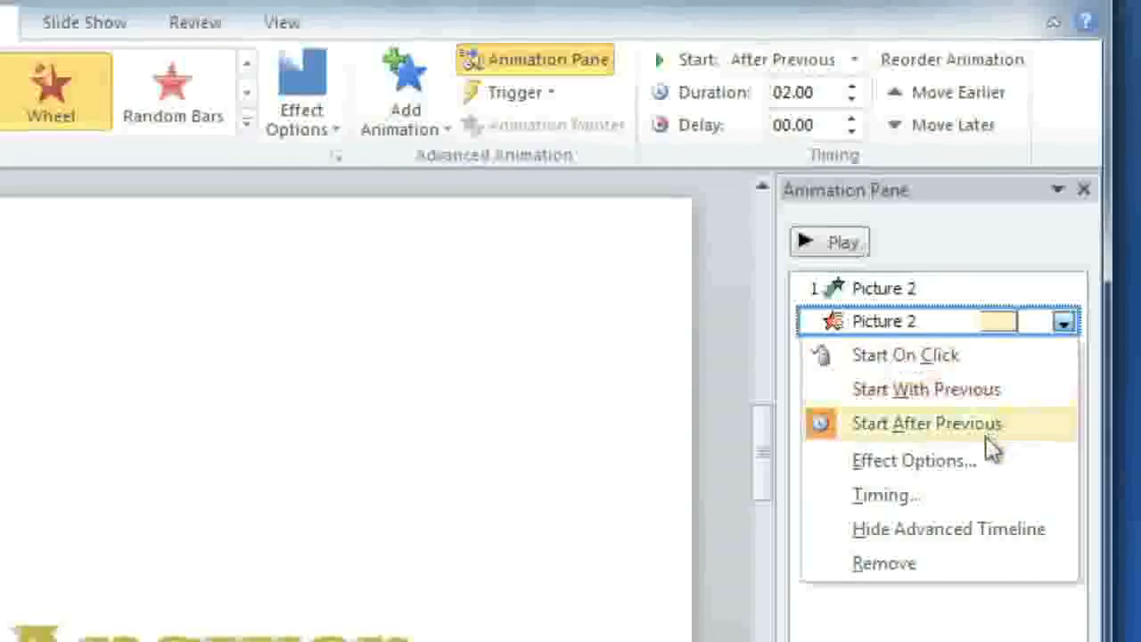
click(915, 461)
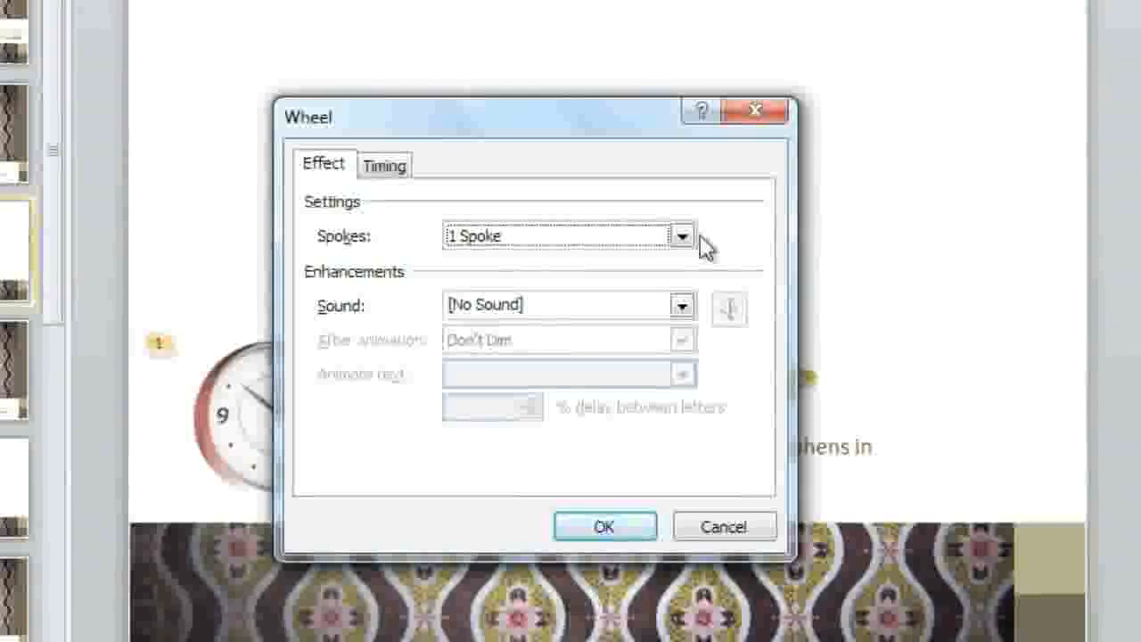
click(395, 174)
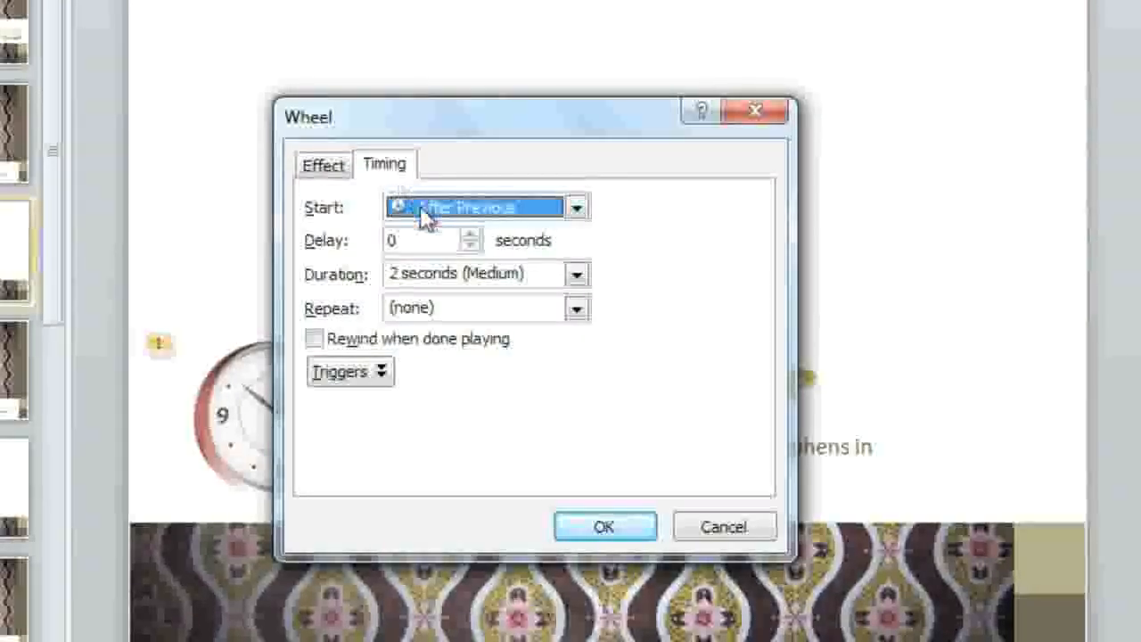
click(470, 236)
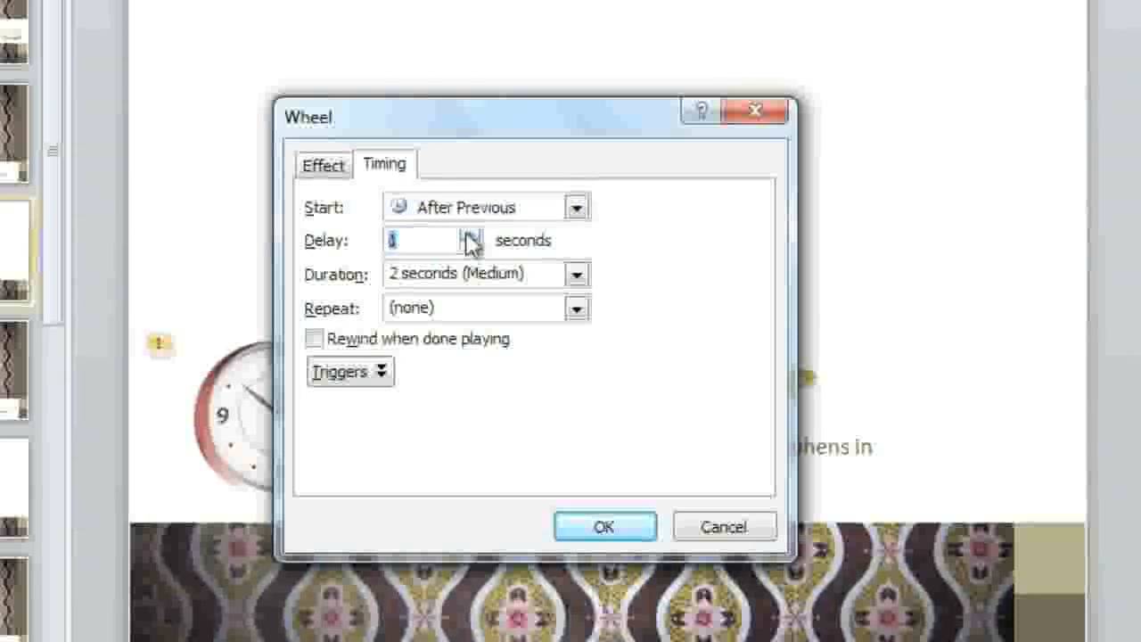
click(470, 235)
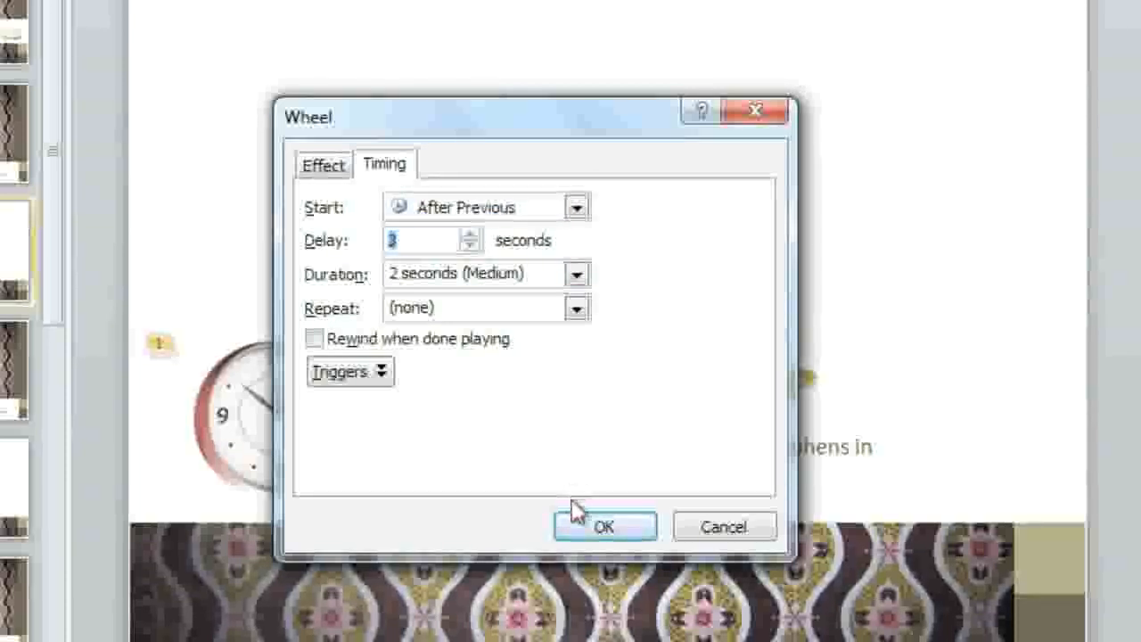
click(577, 527)
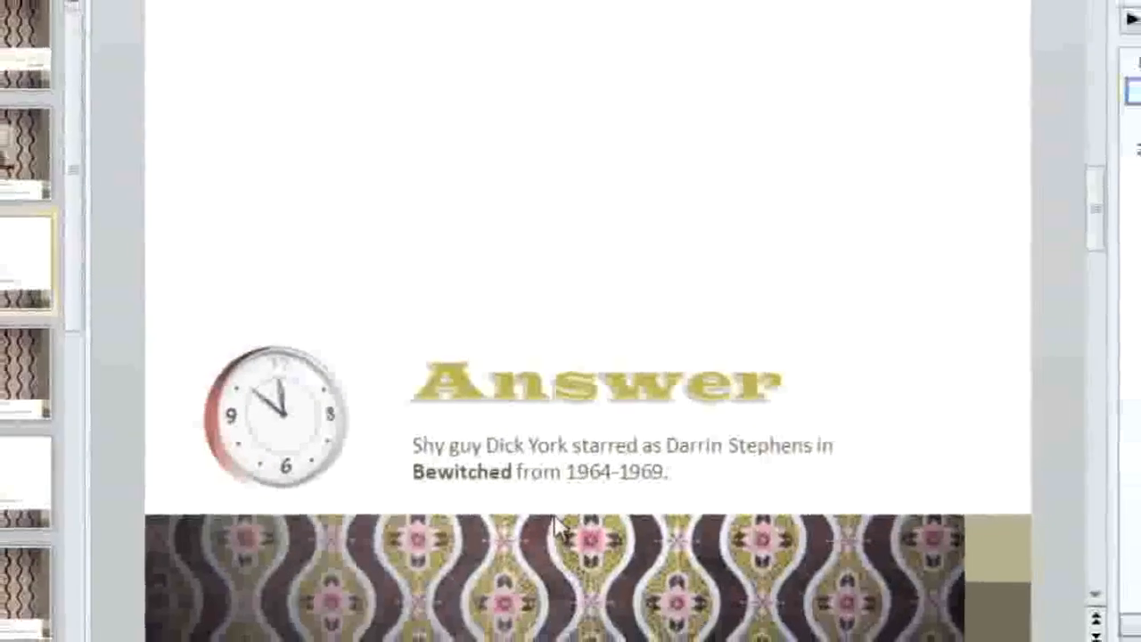